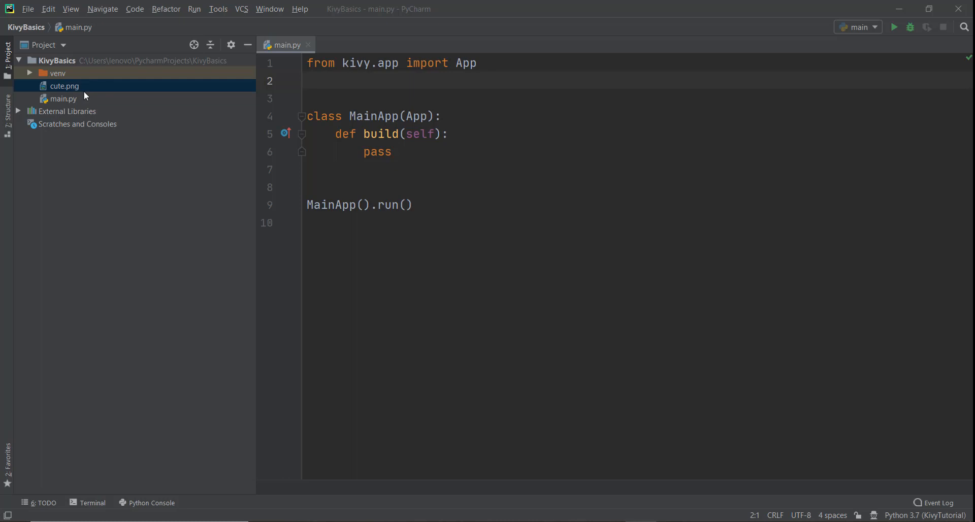
Step: View cute.png in PyCharm's image viewer, then check the 'cute png' search in Chrome
{"action": "double_click", "coordinate": [55, 91]}
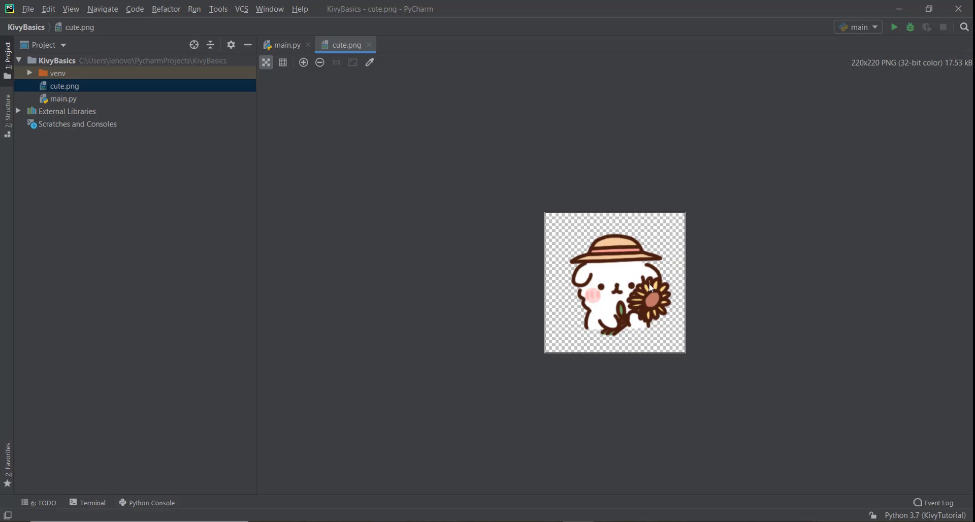
{"action": "key", "text": "alt+Tab"}
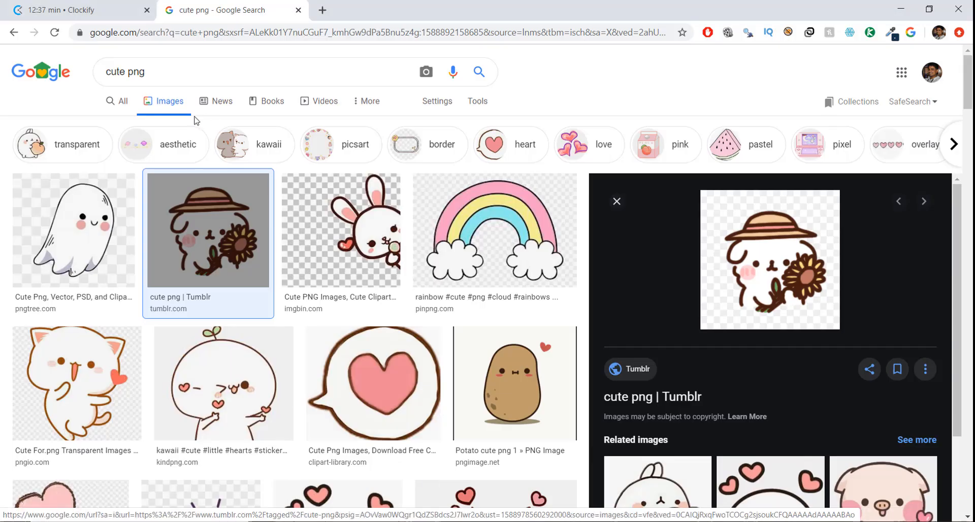
{"action": "triple_click", "coordinate": [126, 72]}
{"action": "left_click", "coordinate": [140, 71]}
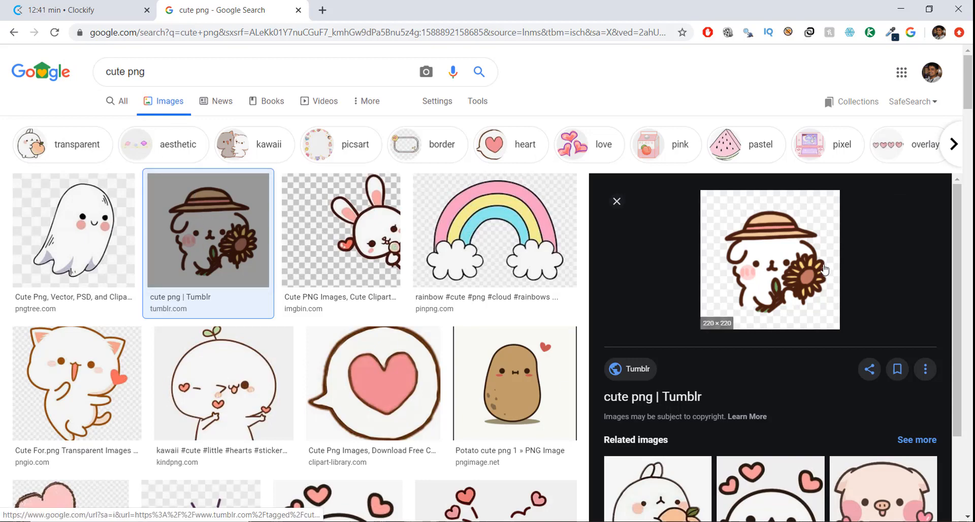
Step: Close cute.png and add 'from kivy.uix.image import Image, AsyncImage' to main.py
{"action": "key", "text": "alt+Tab"}
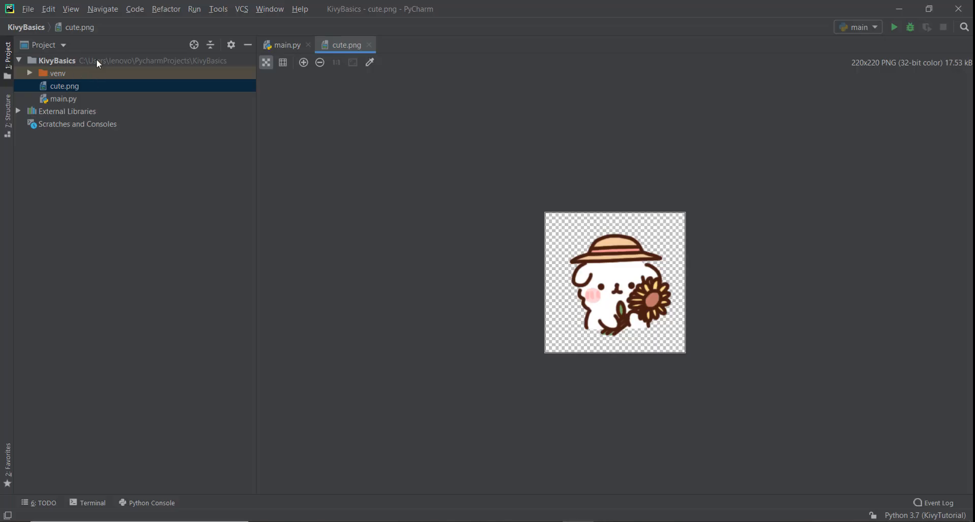
{"action": "left_click", "coordinate": [369, 45]}
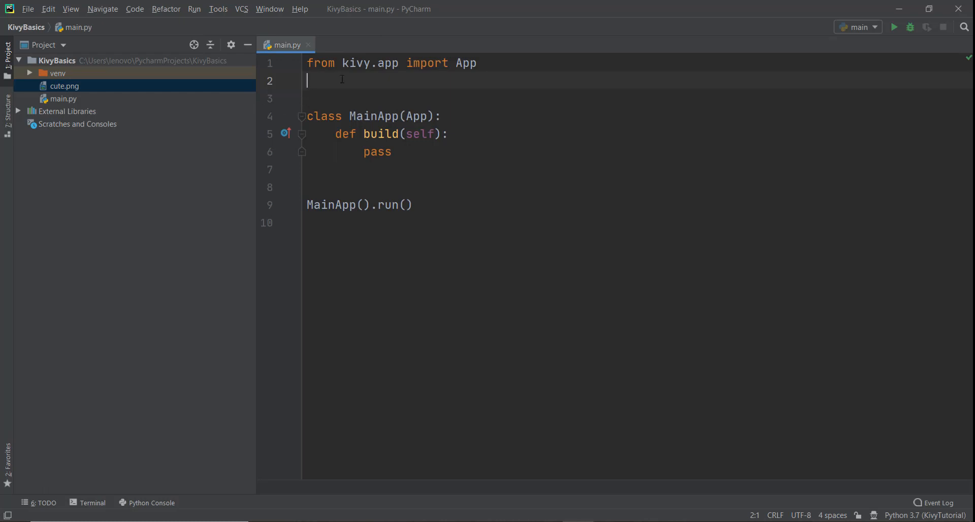
{"action": "type", "text": "fro"}
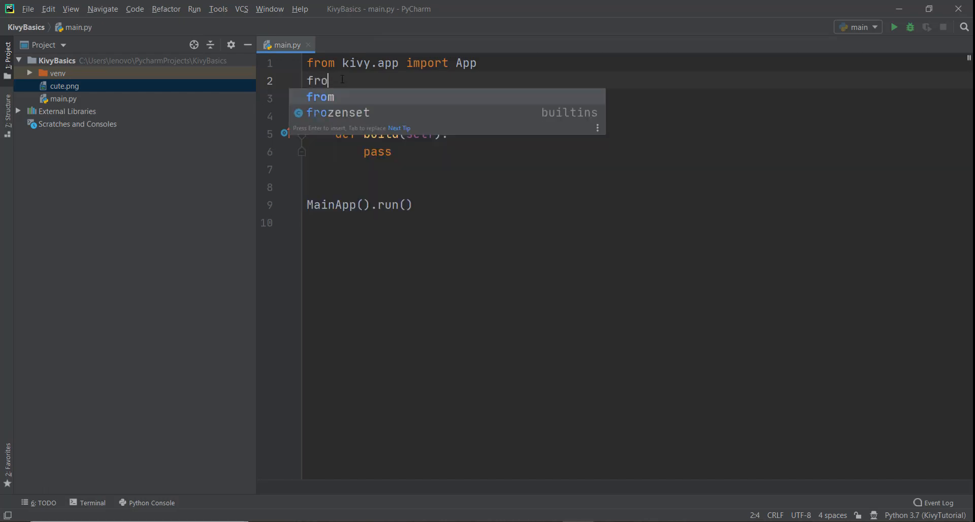
{"action": "type", "text": "m kivy.ui"}
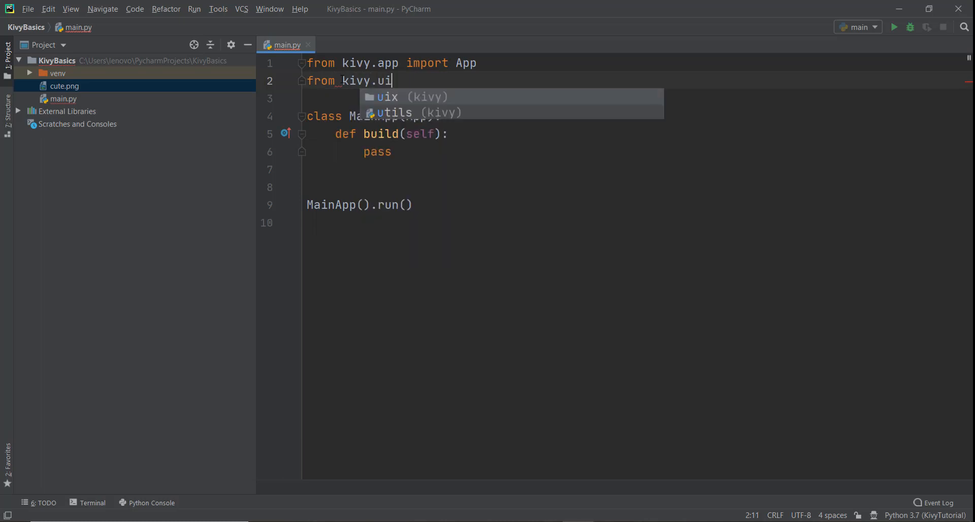
{"action": "type", "text": "x."}
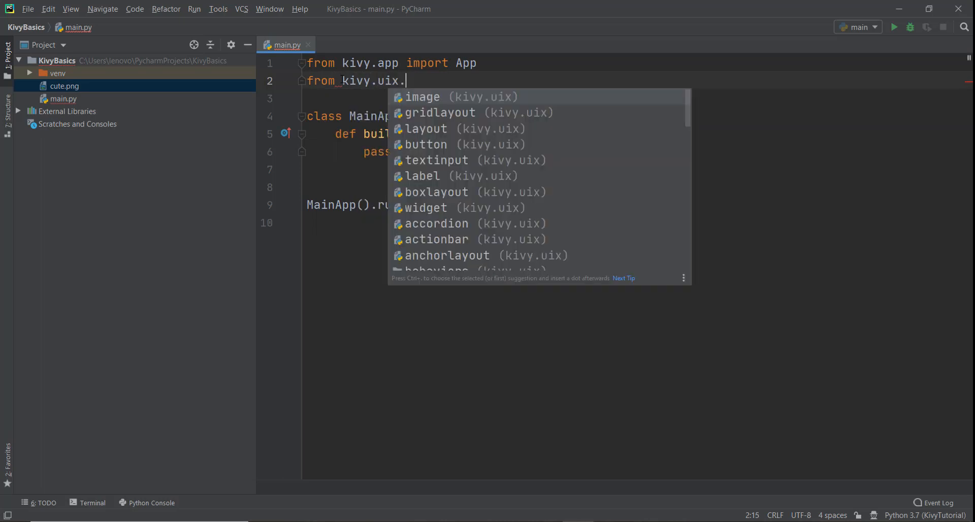
{"action": "key", "text": "Tab"}
{"action": "type", "text": "import "}
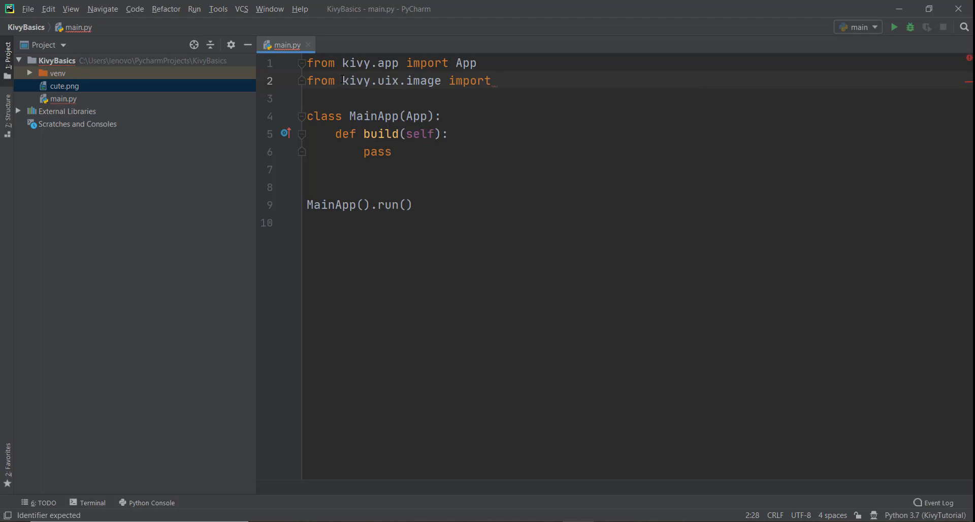
{"action": "type", "text": "I"}
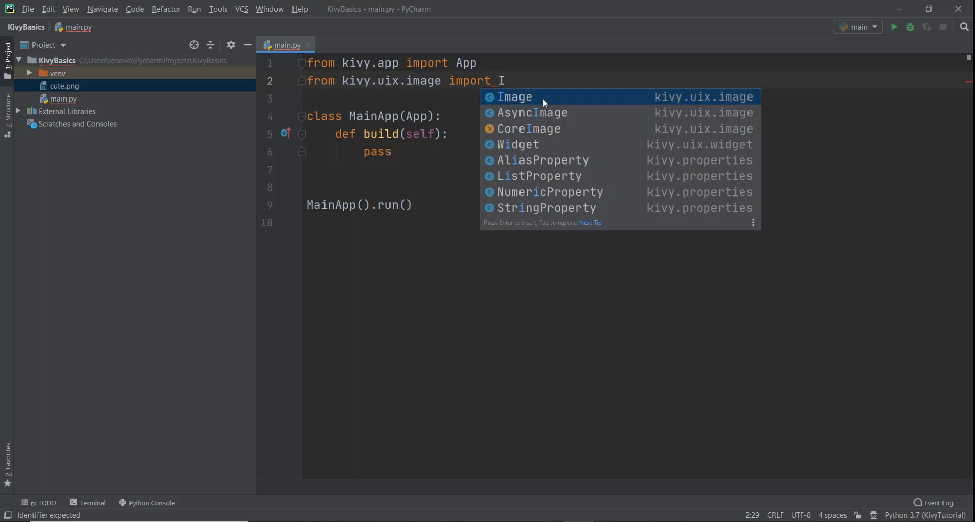
{"action": "left_click", "coordinate": [542, 98]}
{"action": "type", "text": ",As"}
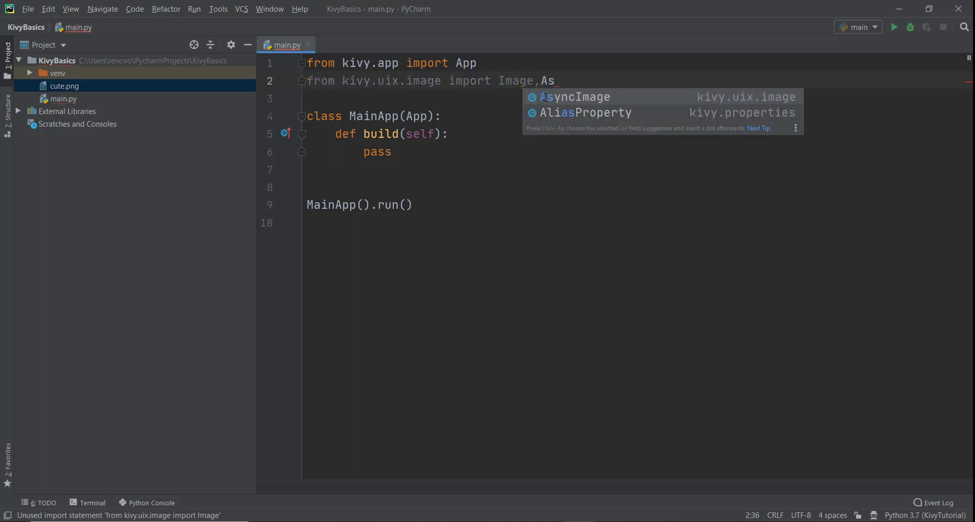
{"action": "left_click", "coordinate": [547, 98]}
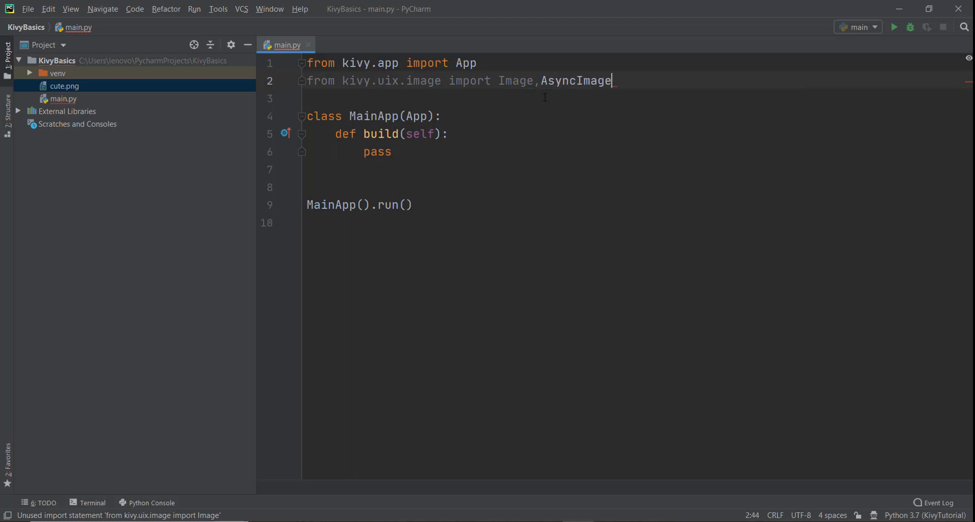
{"action": "left_click", "coordinate": [478, 134]}
Step: Add img = Image(source=...) in build() and trim the path to plain 'cute.png'
{"action": "key", "text": "Return"}
{"action": "type", "text": "img "}
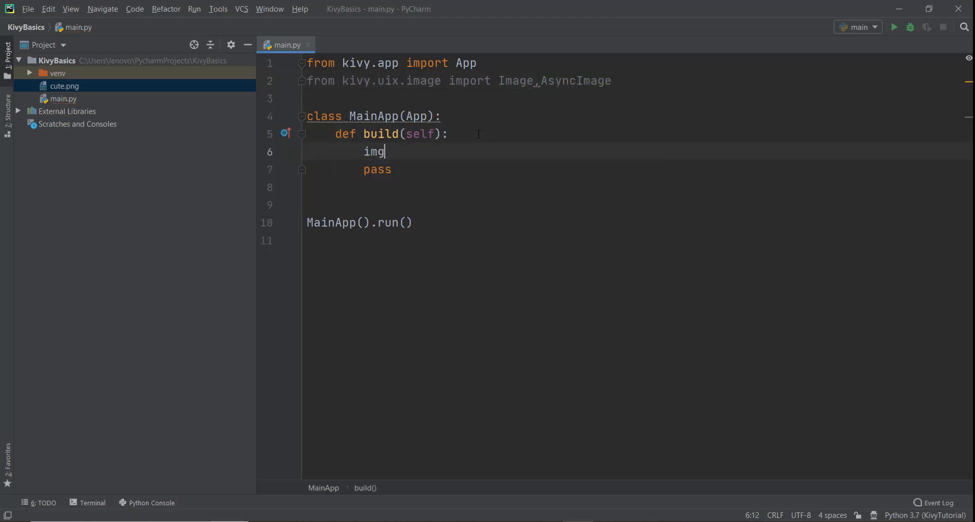
{"action": "type", "text": "="}
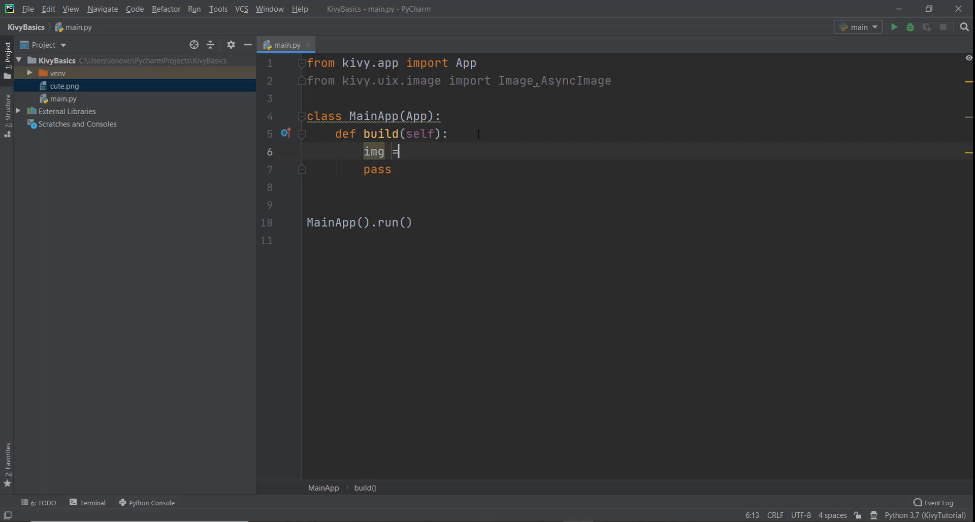
{"action": "type", "text": " Image("}
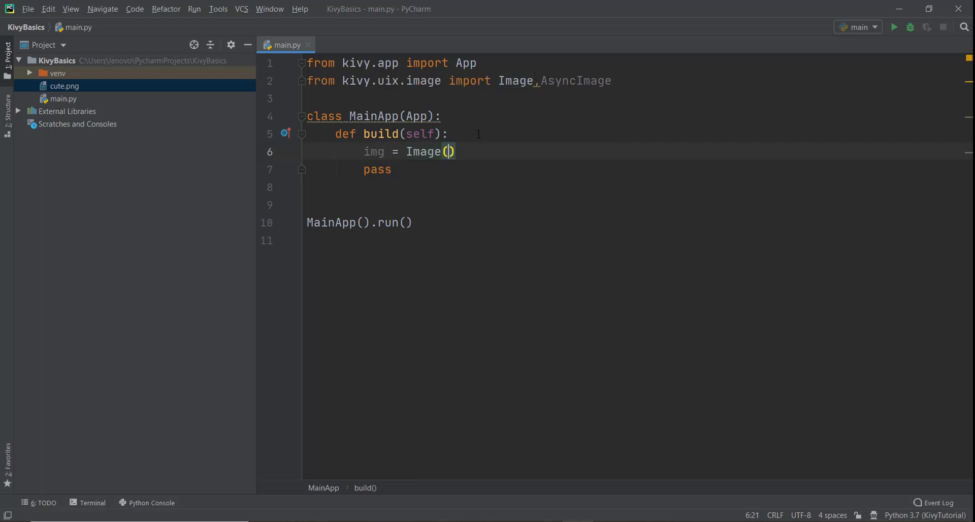
{"action": "type", "text": "sor"}
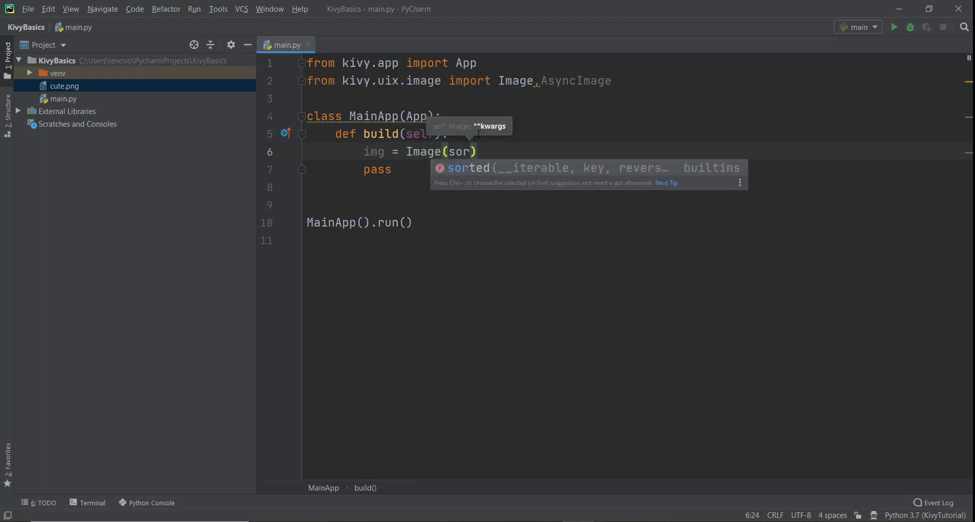
{"action": "key", "text": "BackSpace"}
{"action": "type", "text": "urce="}
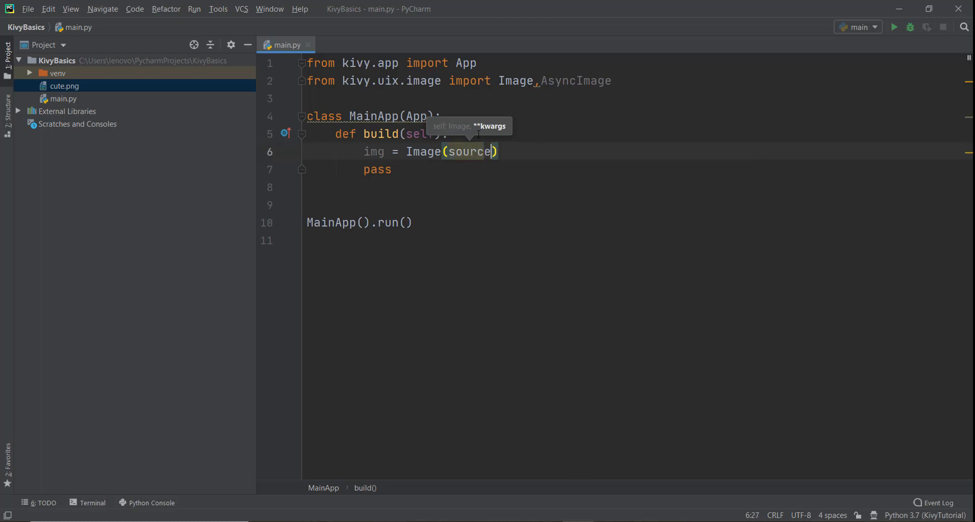
{"action": "type", "text": "'"}
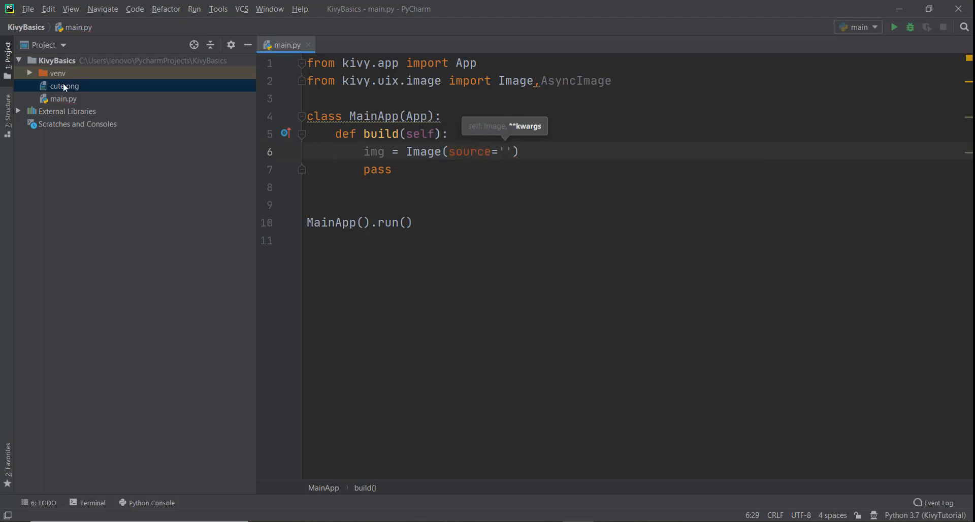
{"action": "type", "text": "cute."}
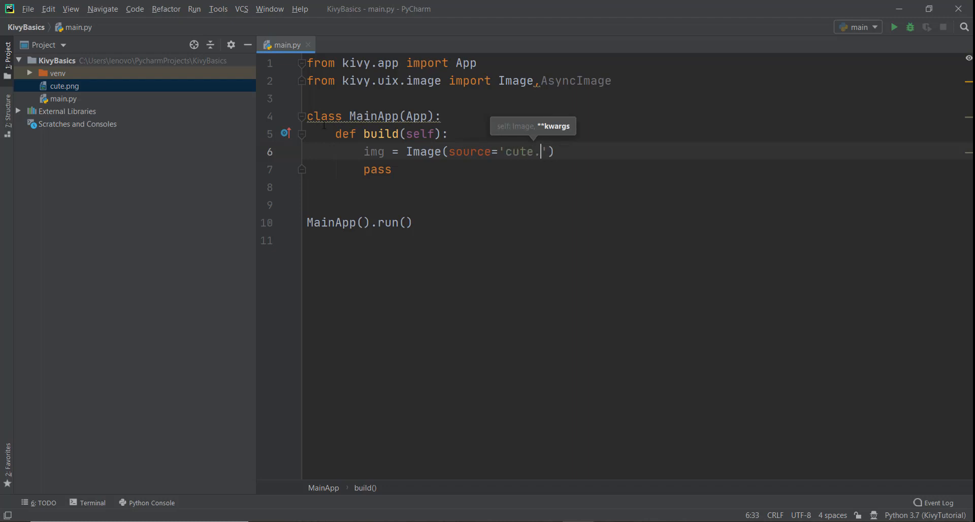
{"action": "type", "text": "png"}
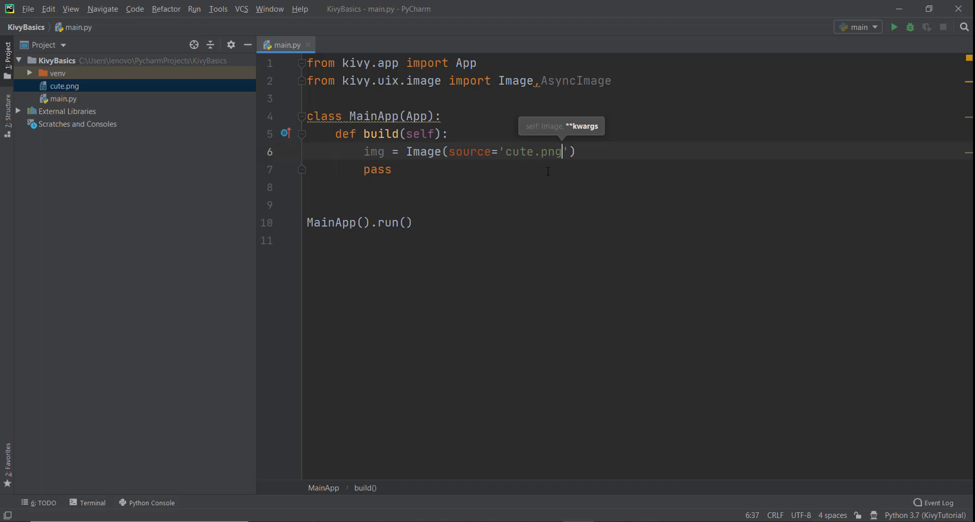
{"action": "left_click", "coordinate": [505, 151]}
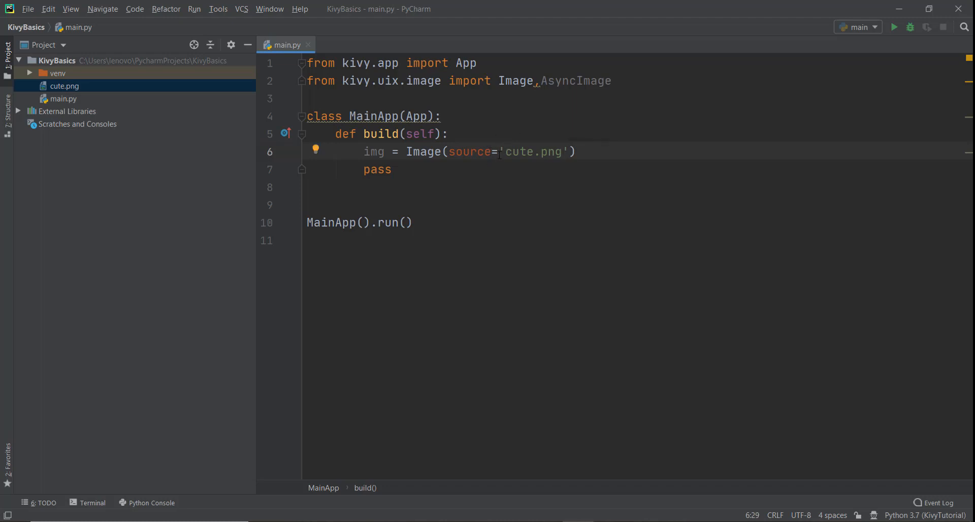
{"action": "type", "text": "folder"}
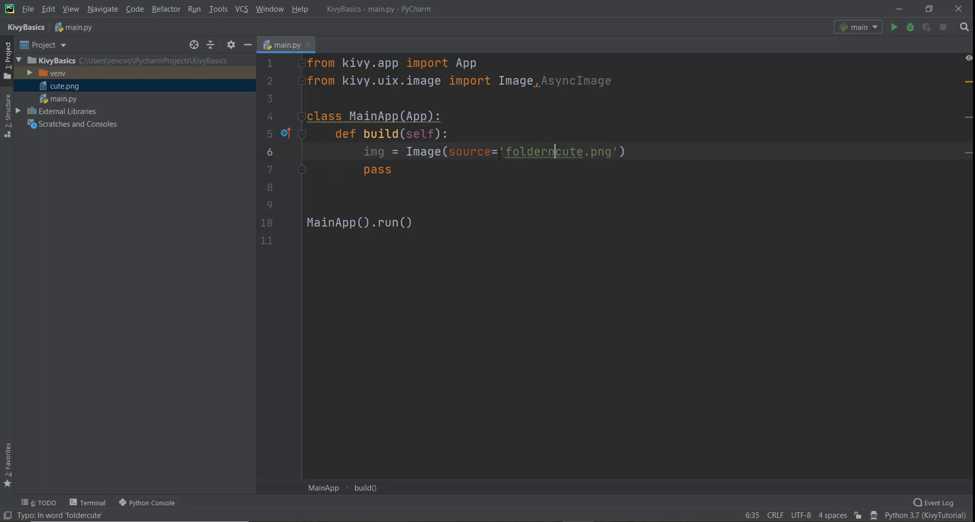
{"action": "type", "text": "name/"}
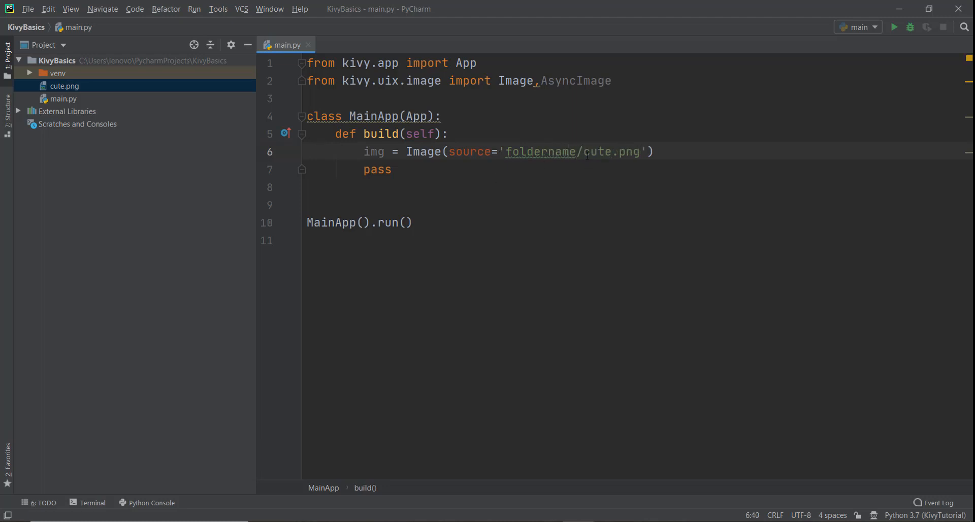
{"action": "left_click", "coordinate": [78, 99]}
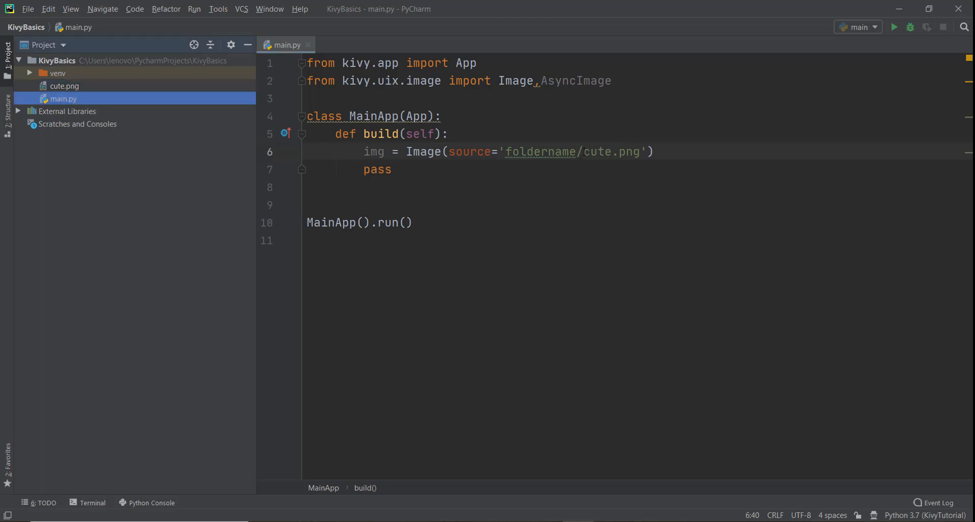
{"action": "left_click_drag", "start_coordinate": [583, 152], "coordinate": [505, 152]}
{"action": "key", "text": "BackSpace"}
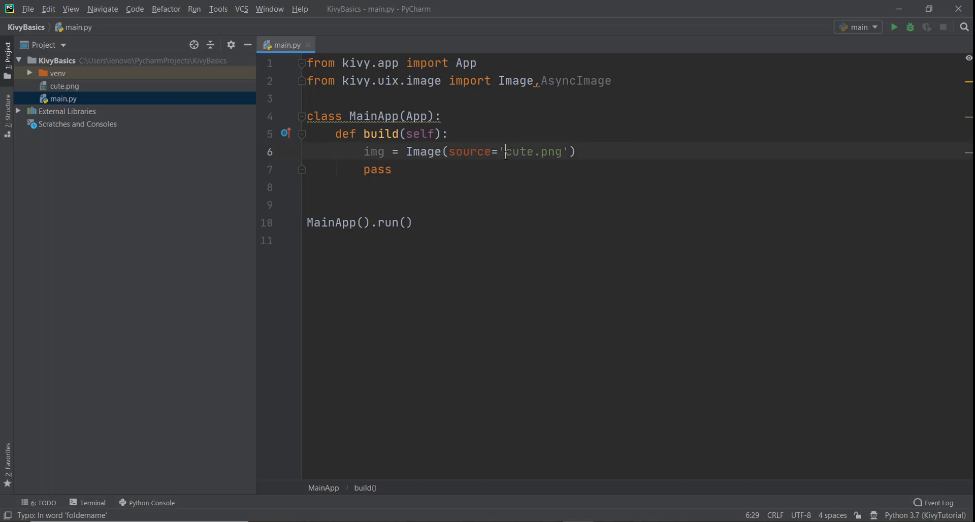
Step: Replace the 'pass' statement in build() with 'return img'
{"action": "left_click", "coordinate": [592, 154]}
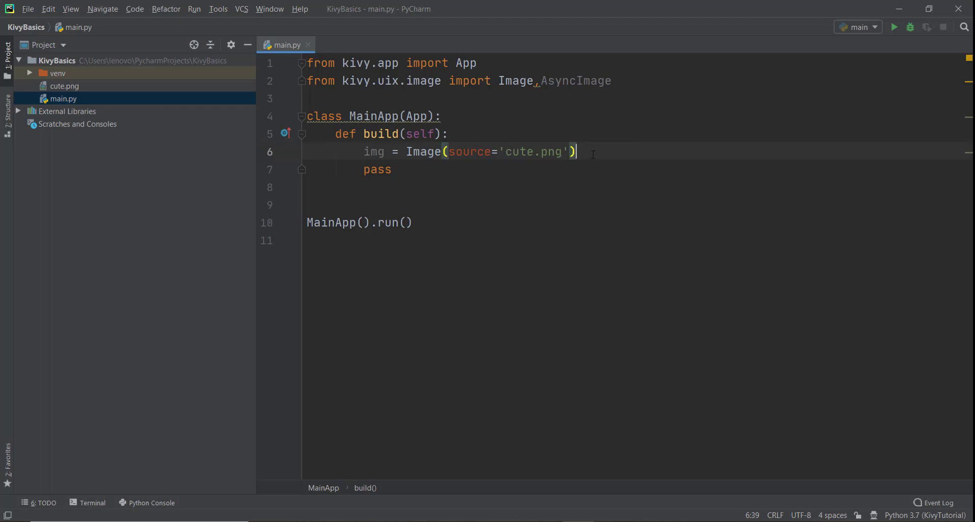
{"action": "double_click", "coordinate": [377, 169]}
{"action": "key", "text": "BackSpace"}
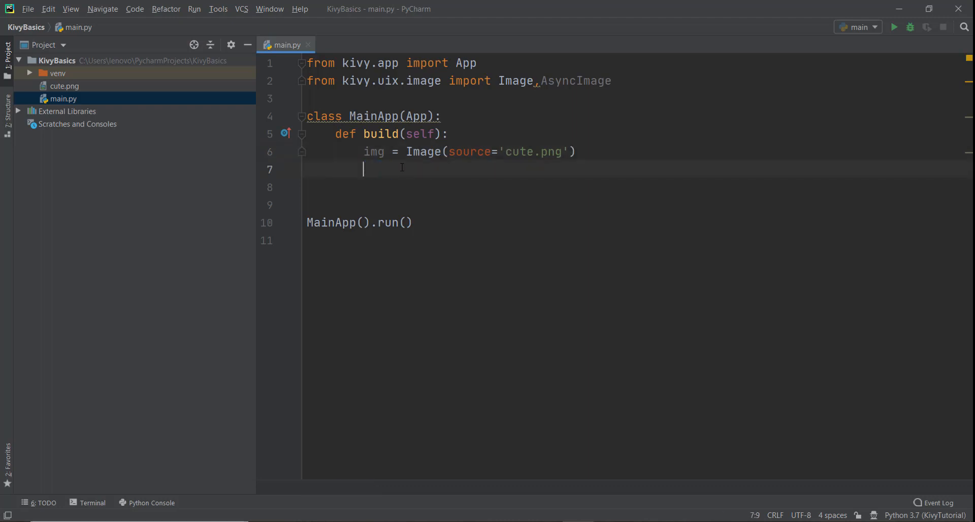
{"action": "type", "text": "return img"}
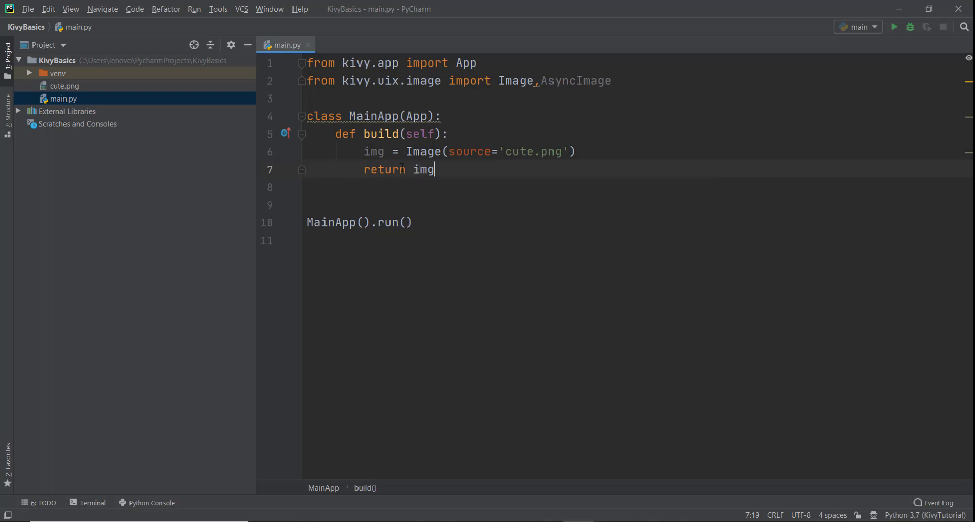
{"action": "right_click", "coordinate": [281, 43]}
Step: Run 'main' so the Kivy window shows the sunflower puppy
{"action": "left_click", "coordinate": [338, 245]}
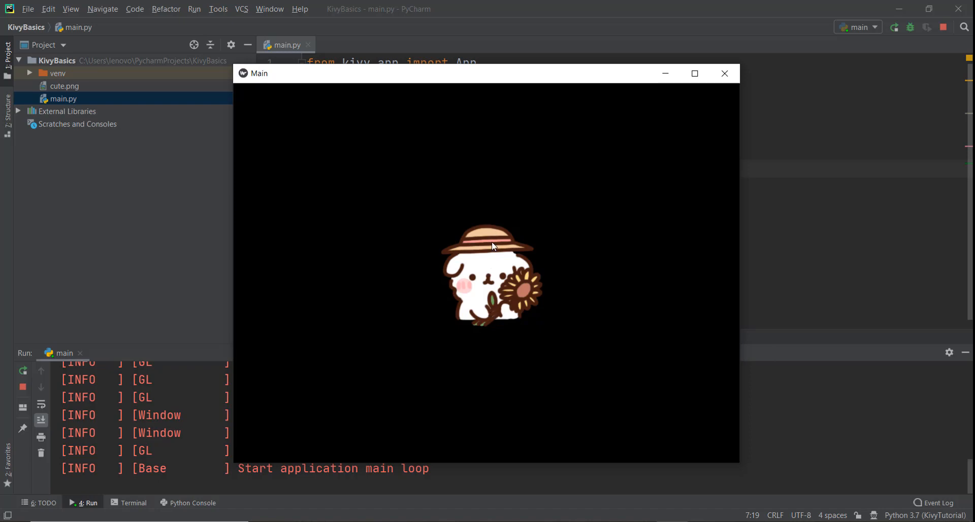
Step: Close the Kivy window, comment out the Image line and duplicate it below
{"action": "key", "text": "Escape"}
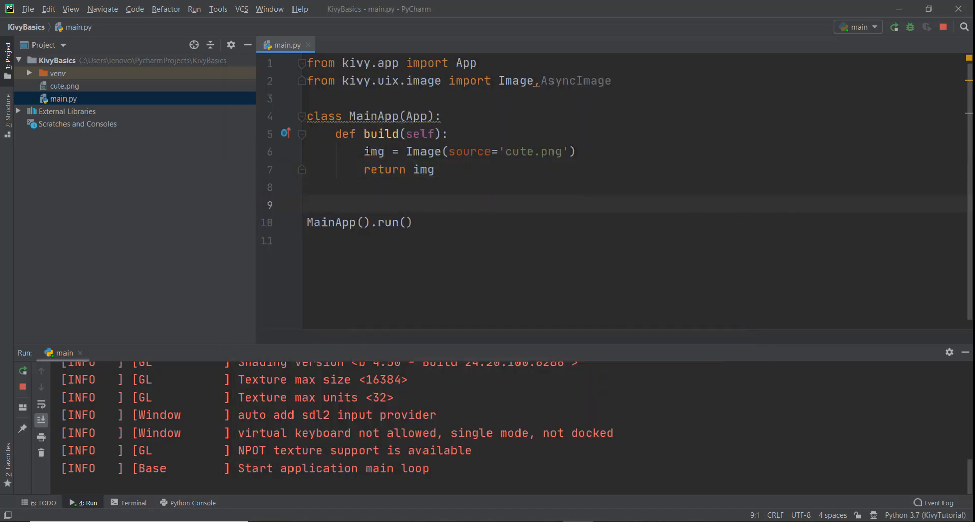
{"action": "left_click_drag", "start_coordinate": [364, 151], "coordinate": [579, 152]}
{"action": "key", "text": "ctrl+slash"}
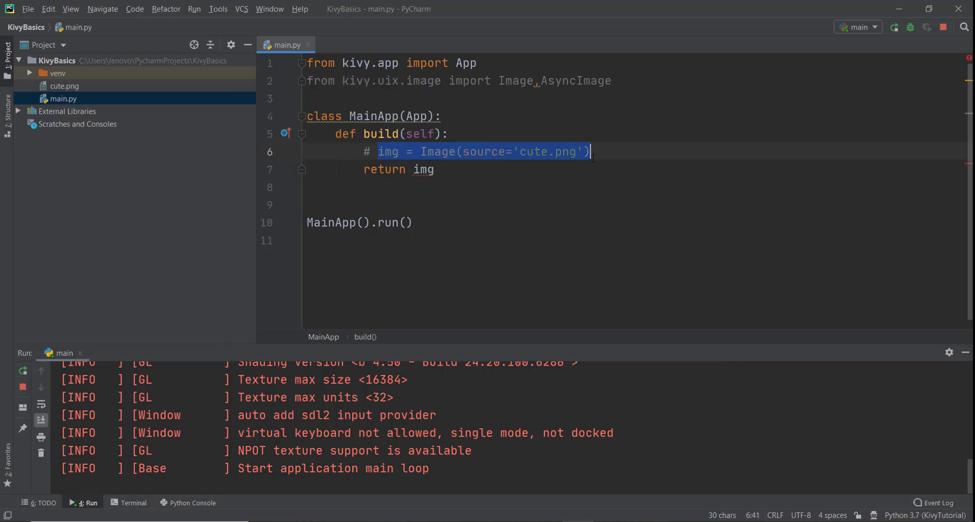
{"action": "key", "text": "End"}
{"action": "left_click_drag", "start_coordinate": [378, 152], "coordinate": [590, 152]}
{"action": "key", "text": "ctrl+c"}
{"action": "left_click", "coordinate": [602, 151]}
{"action": "key", "text": "Return"}
{"action": "key", "text": "ctrl+v"}
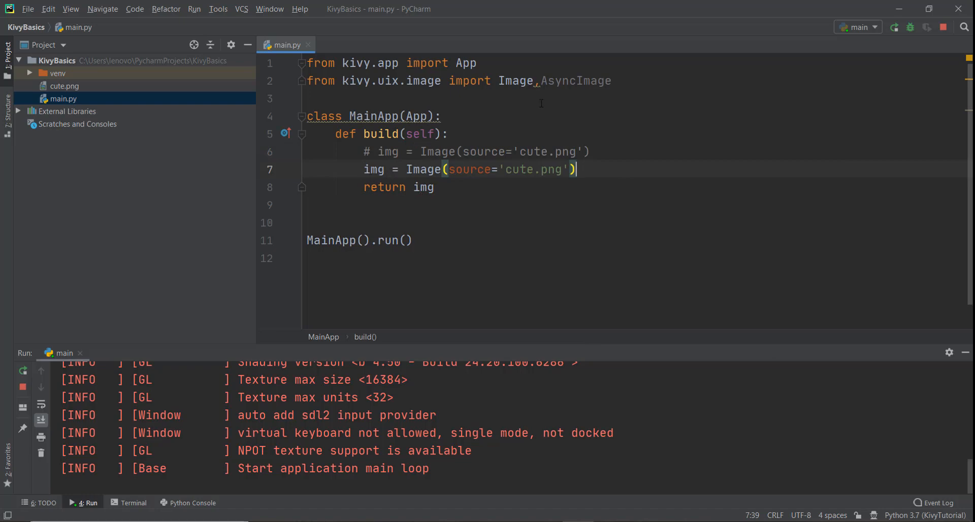
Step: Change the duplicated line to use AsyncImage and select its 'cute.png' source for replacement
{"action": "left_click_drag", "start_coordinate": [541, 81], "coordinate": [613, 81]}
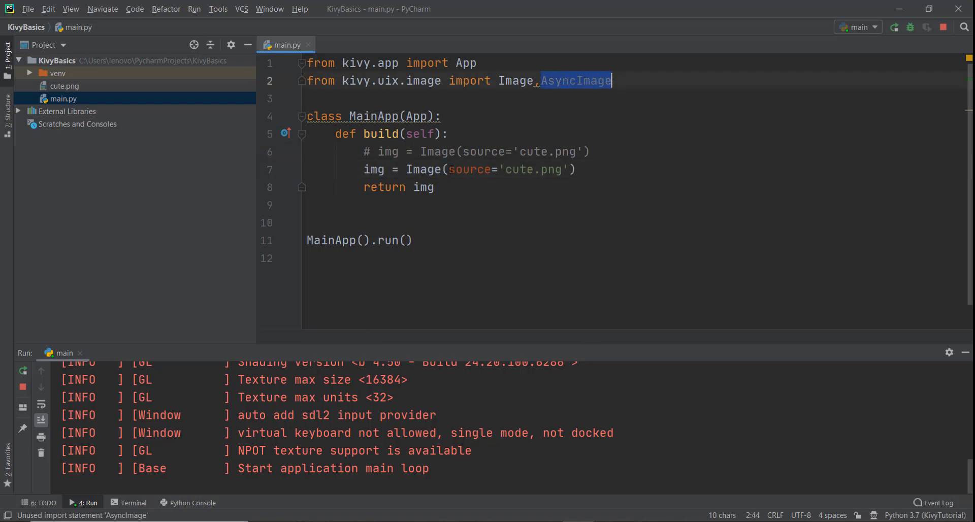
{"action": "key", "text": "ctrl+c"}
{"action": "double_click", "coordinate": [424, 169]}
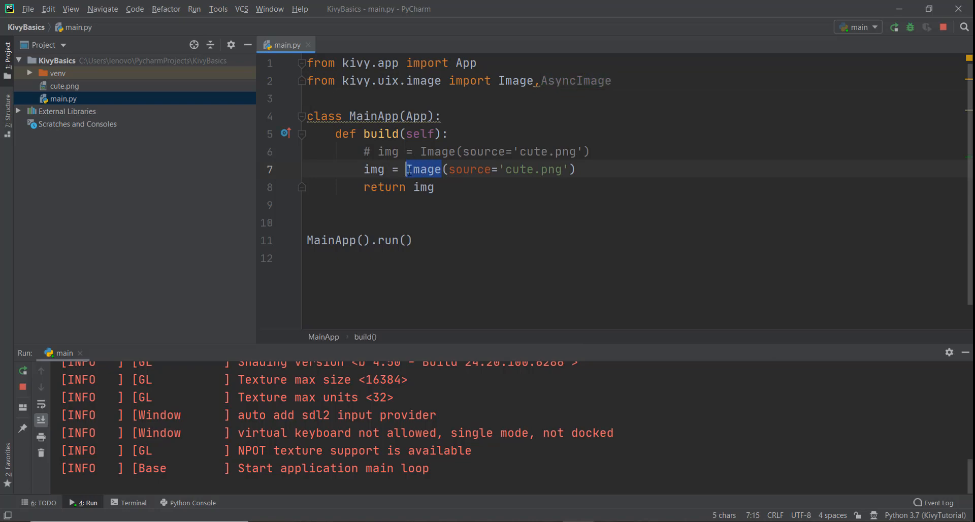
{"action": "key", "text": "ctrl+v"}
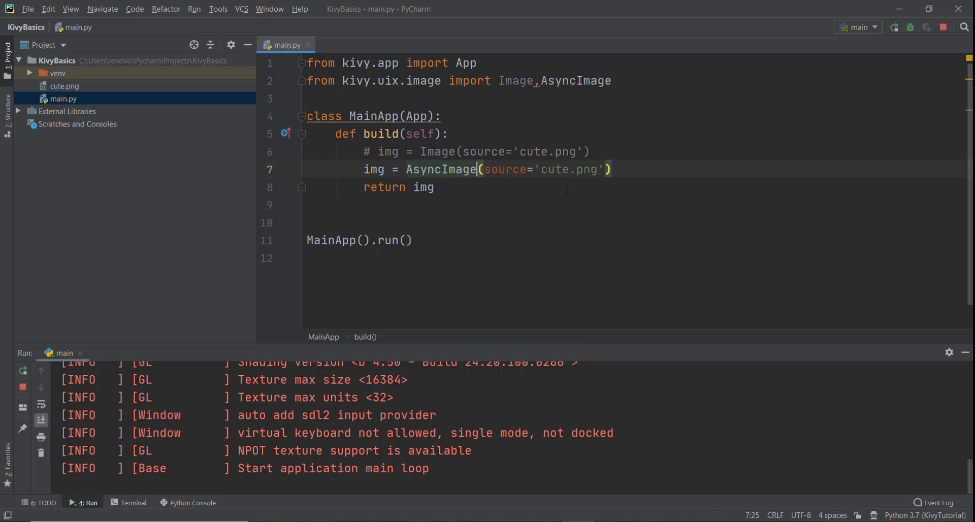
{"action": "left_click_drag", "start_coordinate": [597, 169], "coordinate": [540, 169]}
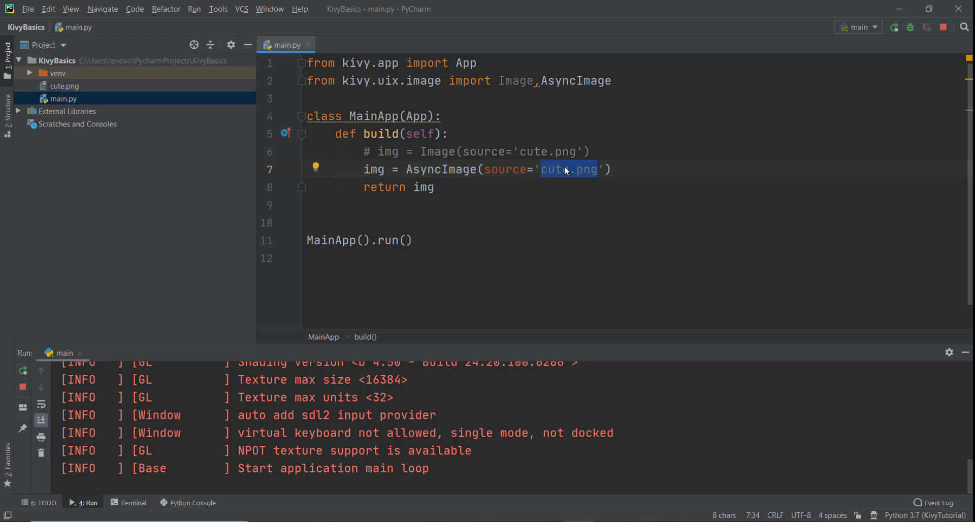
{"action": "key", "text": "alt+Tab"}
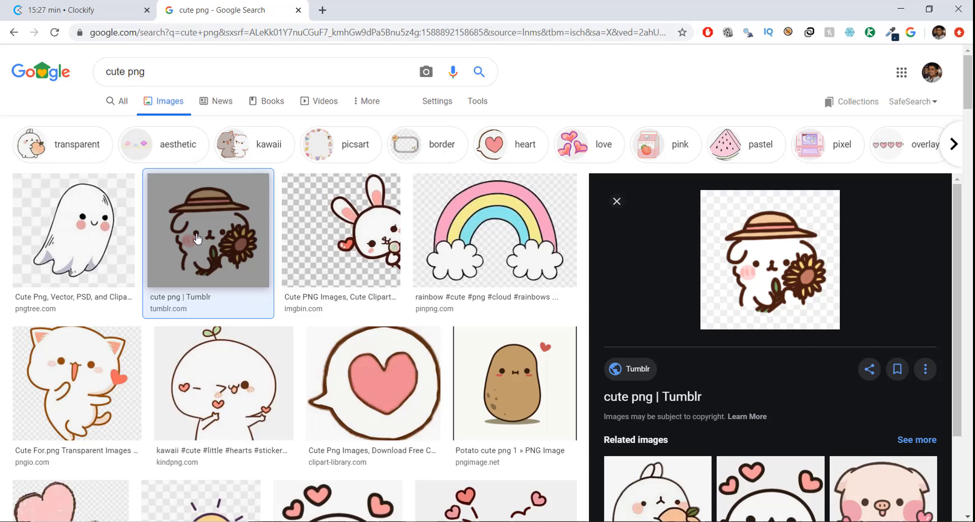
{"action": "mouse_move", "coordinate": [770, 259]}
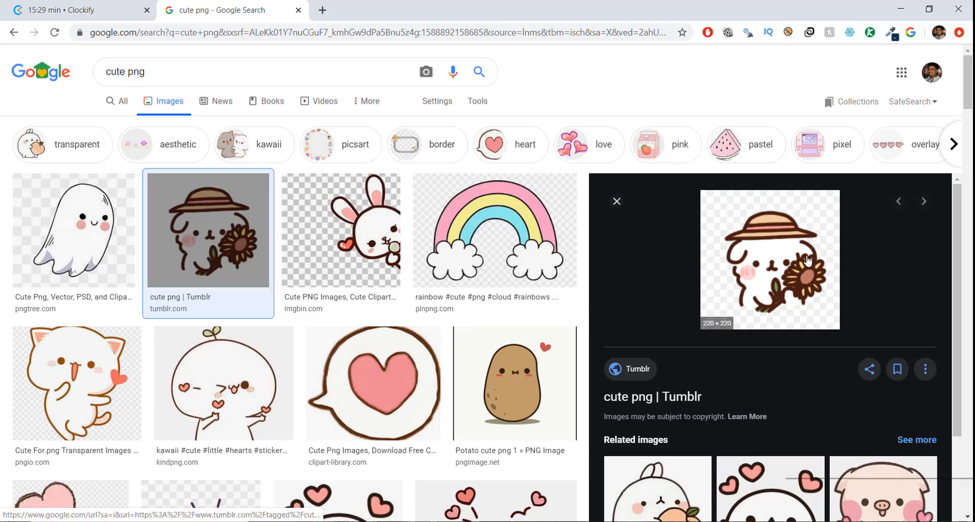
Step: Copy the tumblr puppy image address and confirm it opens as a .png in a new tab
{"action": "right_click", "coordinate": [808, 261]}
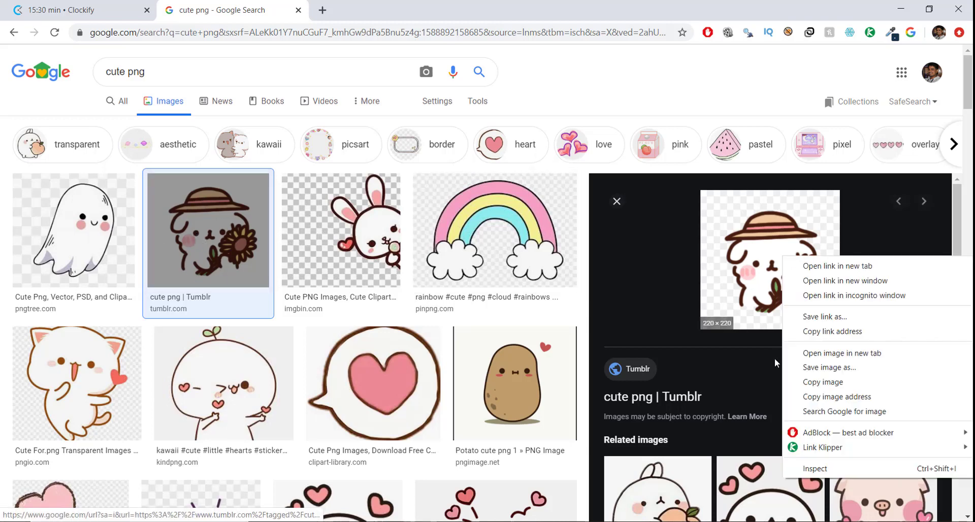
{"action": "left_click", "coordinate": [812, 399]}
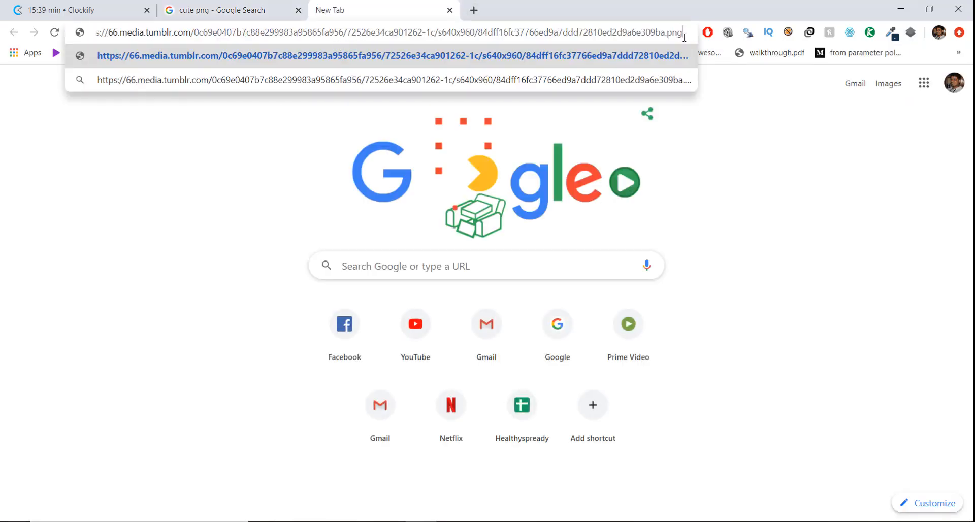
{"action": "left_click_drag", "start_coordinate": [684, 34], "coordinate": [659, 34]}
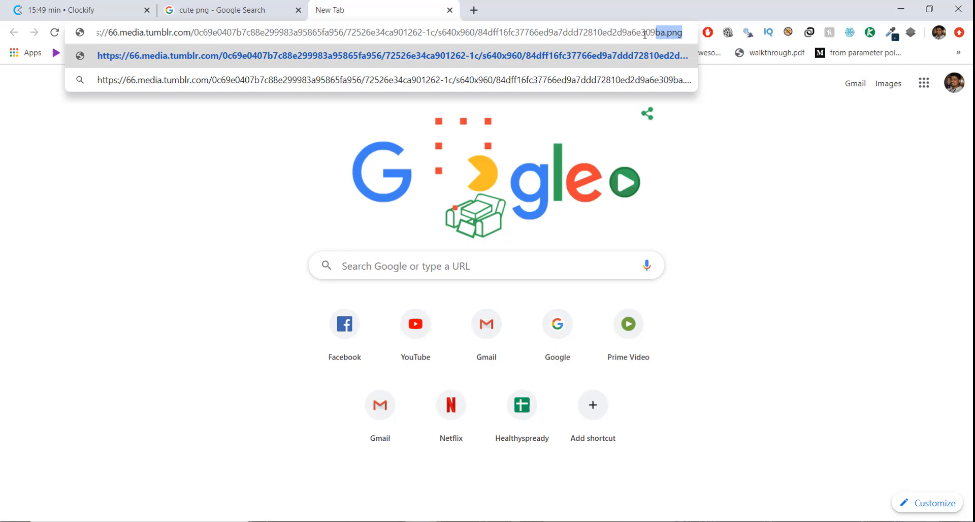
{"action": "key", "text": "Return"}
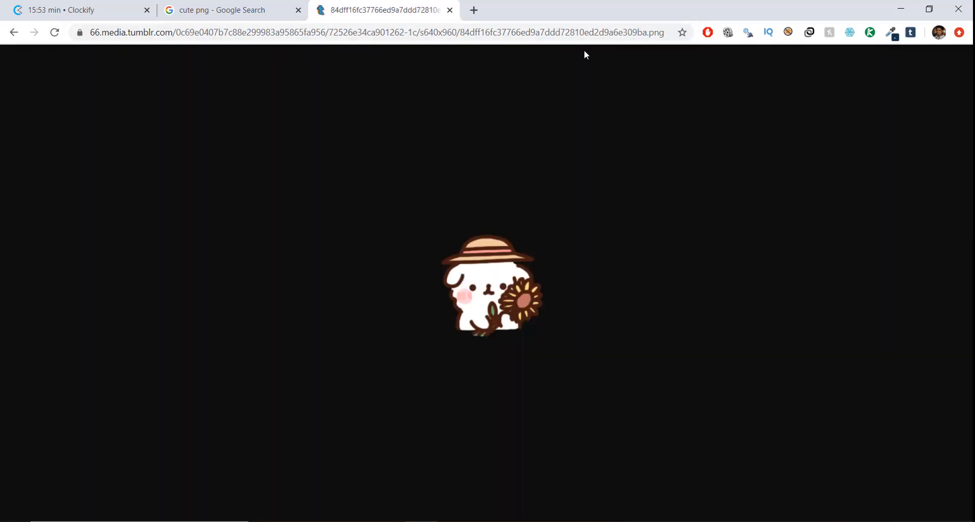
Step: Paste the tumblr PNG URL over 'cute.png' as the AsyncImage source in main.py
{"action": "left_click", "coordinate": [578, 32]}
{"action": "key", "text": "alt+Tab"}
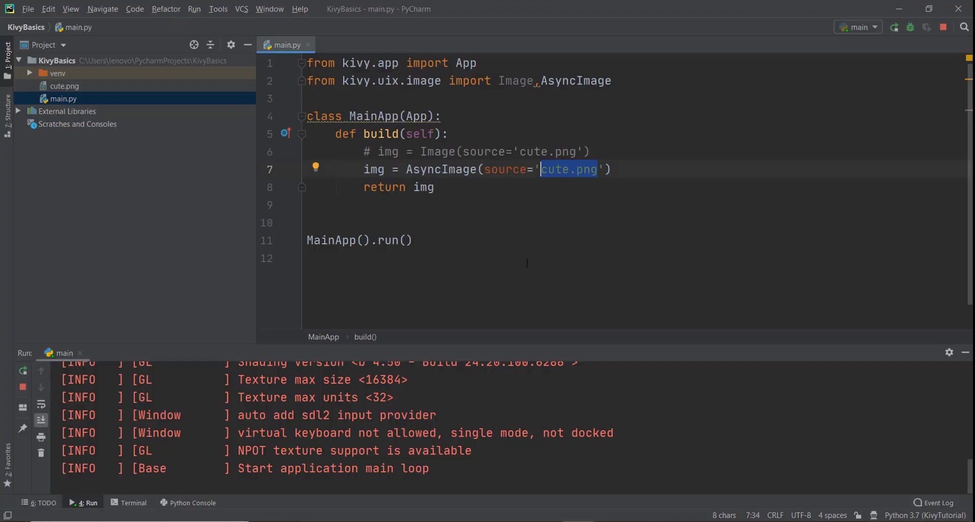
{"action": "key", "text": "ctrl+v"}
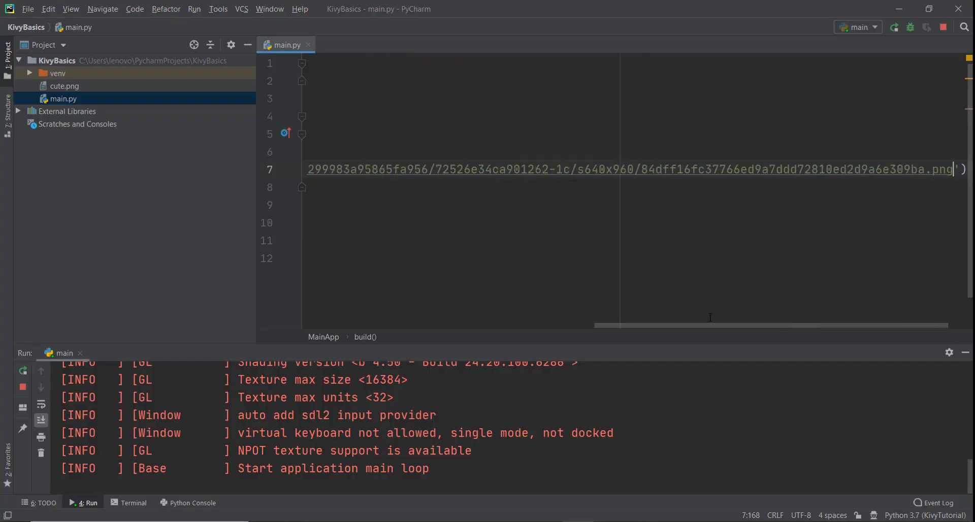
{"action": "left_click_drag", "start_coordinate": [708, 323], "coordinate": [389, 326]}
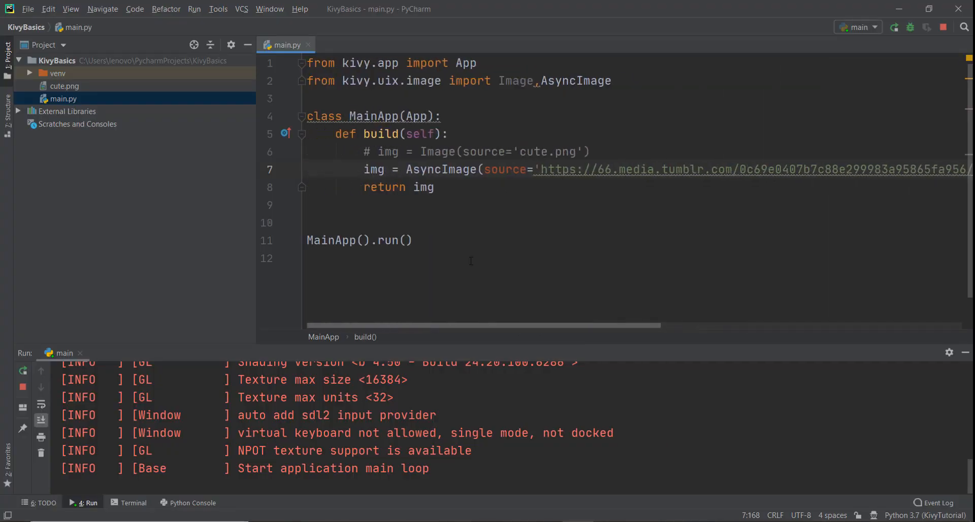
Step: Run main.py to see the puppy loaded from the web URL, then close the Kivy window
{"action": "left_click", "coordinate": [25, 369]}
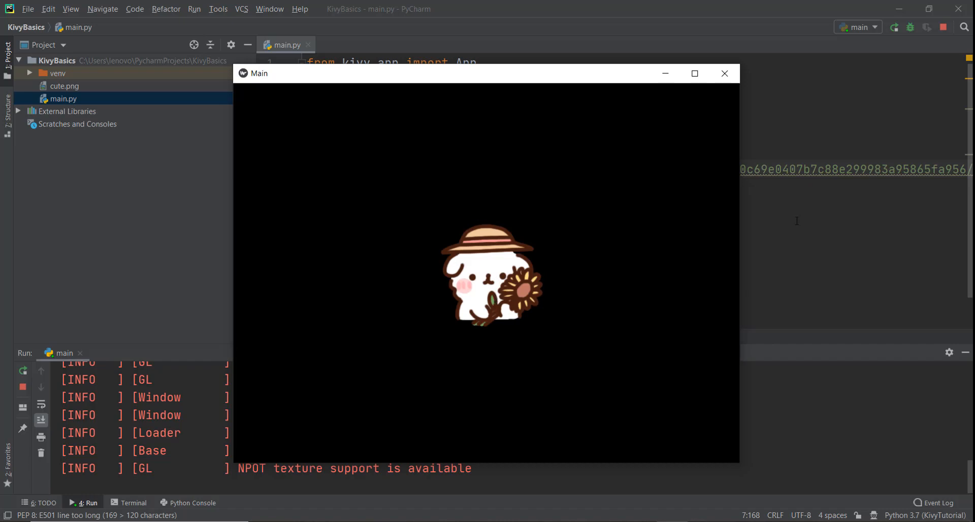
{"action": "key", "text": "Escape"}
{"action": "left_click_drag", "start_coordinate": [406, 169], "coordinate": [476, 169]}
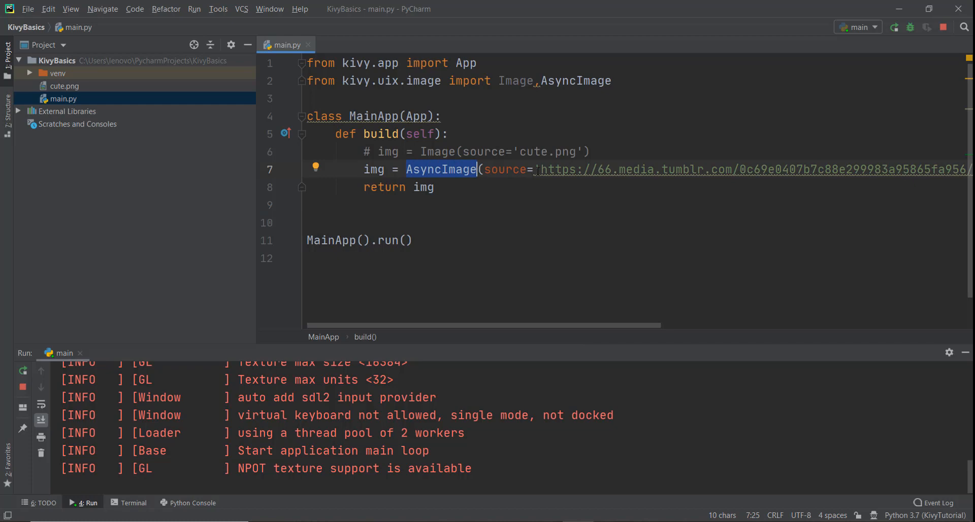
{"action": "left_click_drag", "start_coordinate": [535, 169], "coordinate": [434, 188]}
{"action": "left_click", "coordinate": [831, 204]}
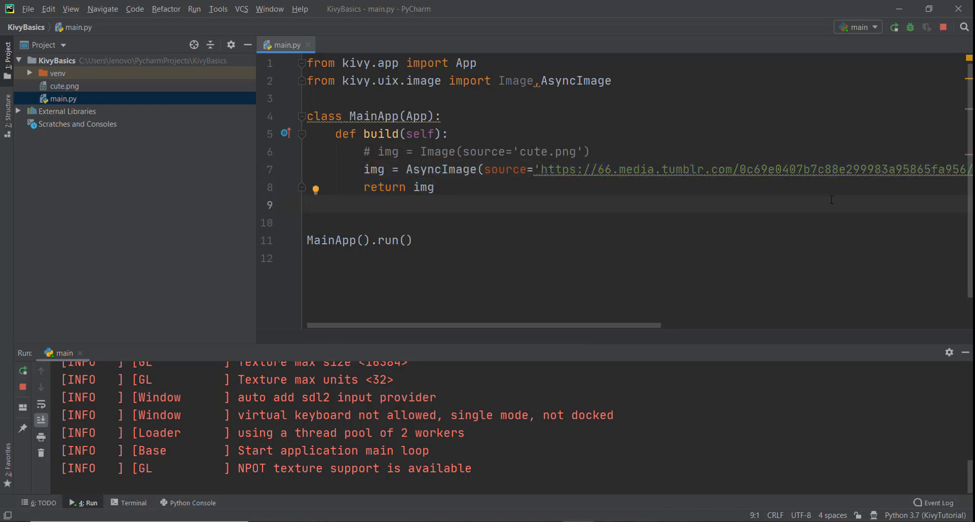